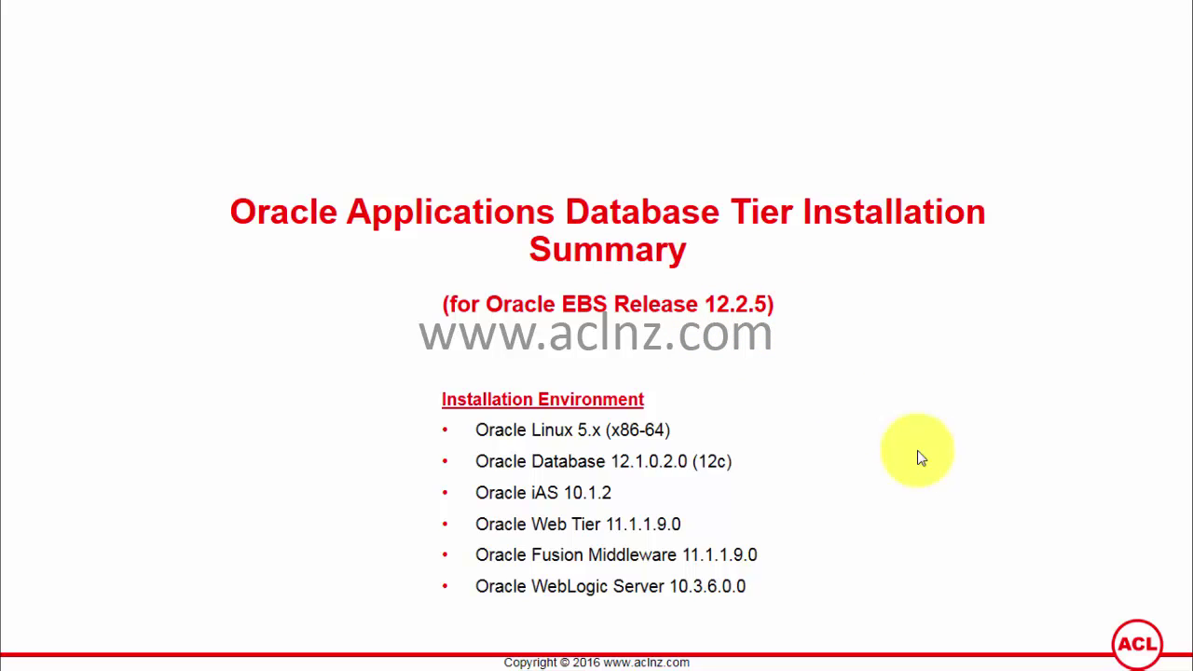
# - Leave the Installation Summary slide show by bringing up the Start menu
pyautogui.press('super')
# - Load ebs1225.aclnz.com:8000 in a new Firefox tab and dismiss the Touchpoint Manager notification
pyautogui.click(781, 653)
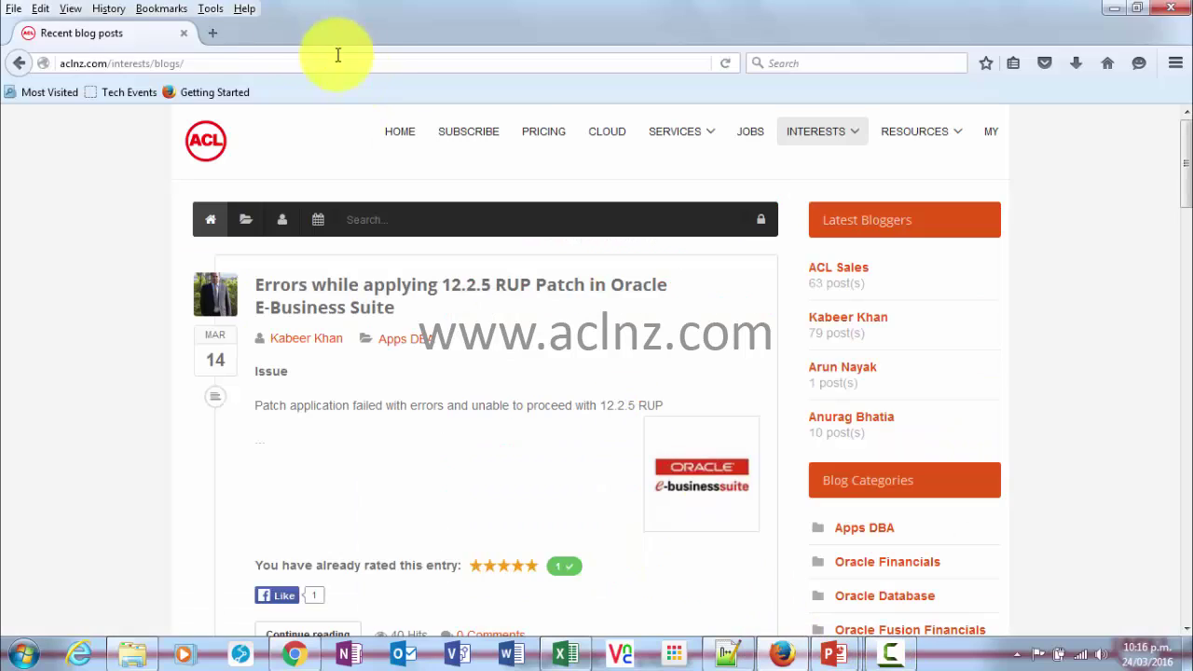
pyautogui.click(213, 33)
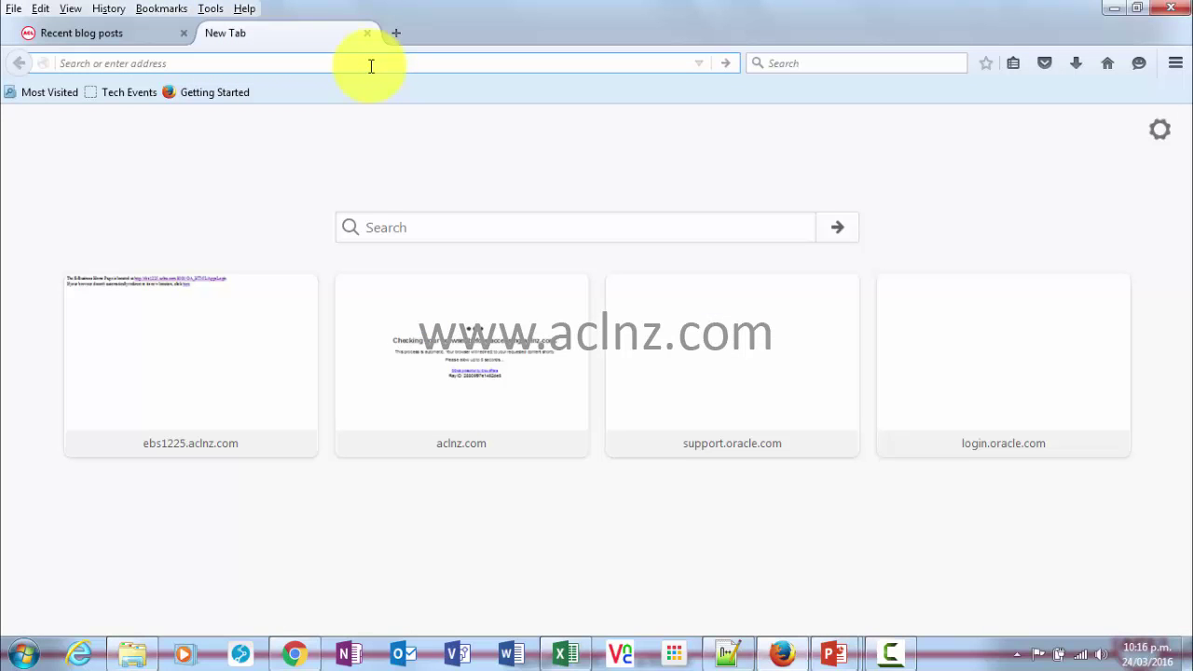
pyautogui.write('ebs1225.aclnz.com/')
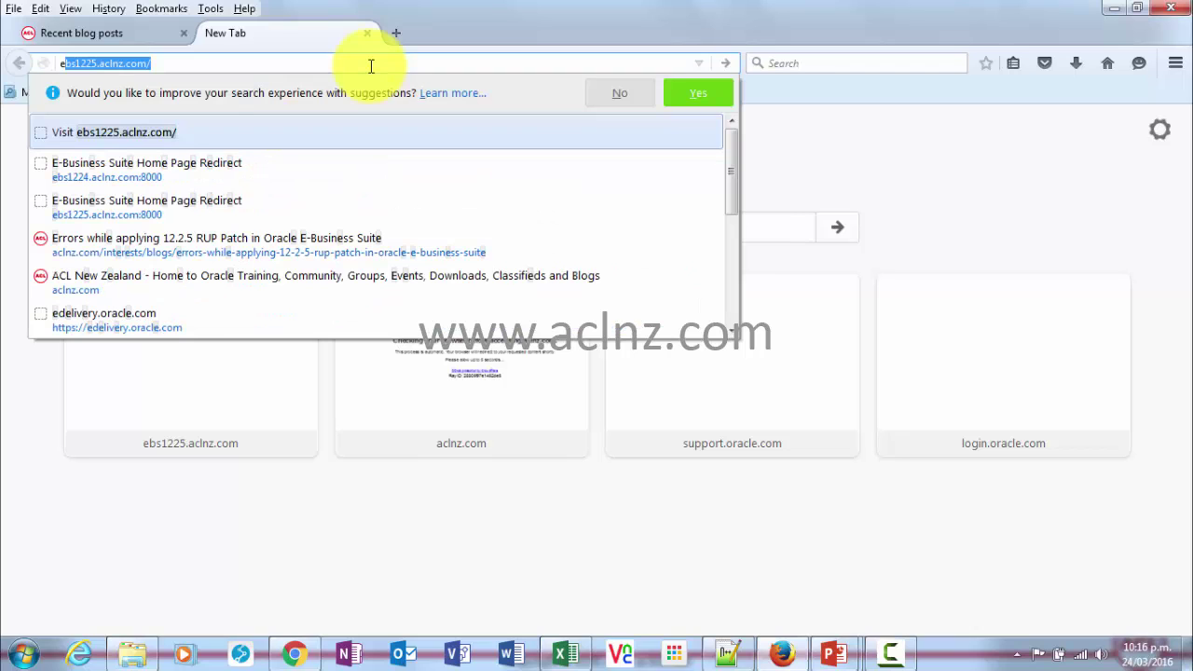
pyautogui.press('Down')
pyautogui.press('Down')
pyautogui.press('Return')
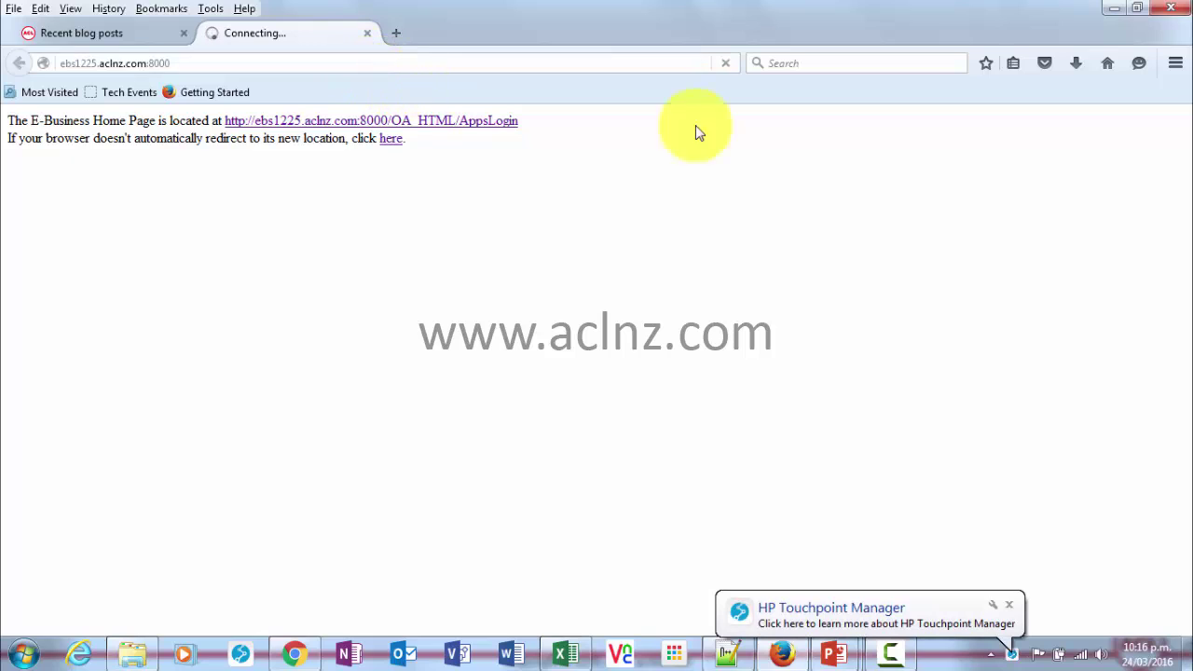
pyautogui.click(1009, 606)
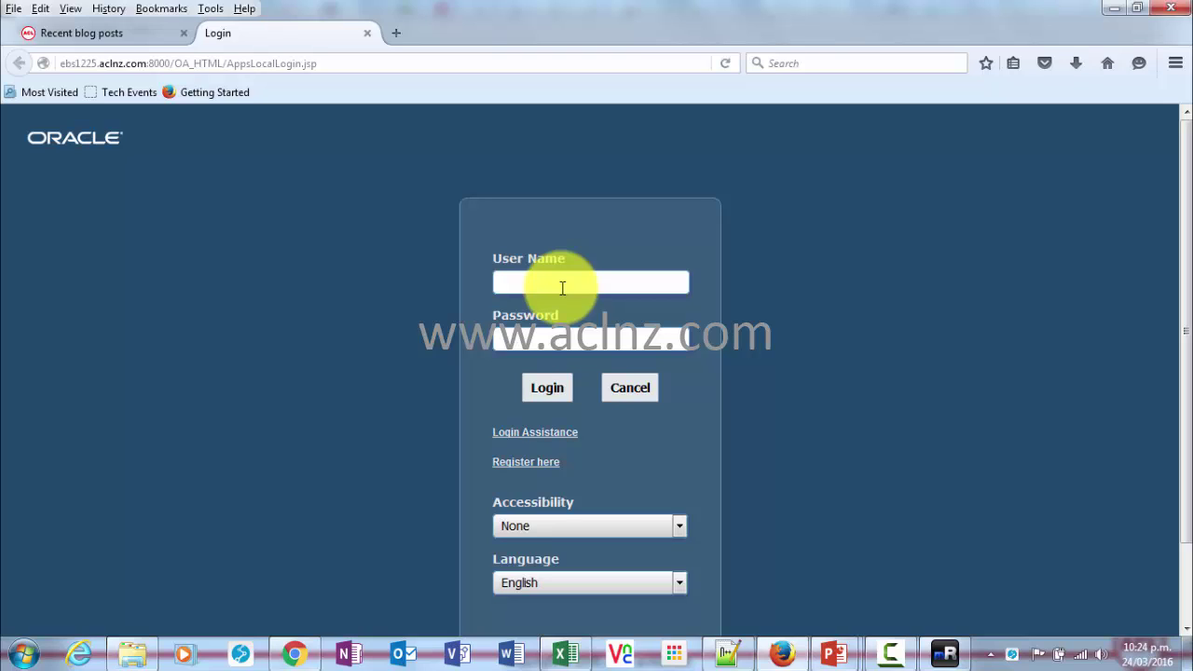
# - Log in with the demo user name and password to reach the Home page
pyautogui.write('operations')
pyautogui.write('welcome')
pyautogui.click(546, 392)
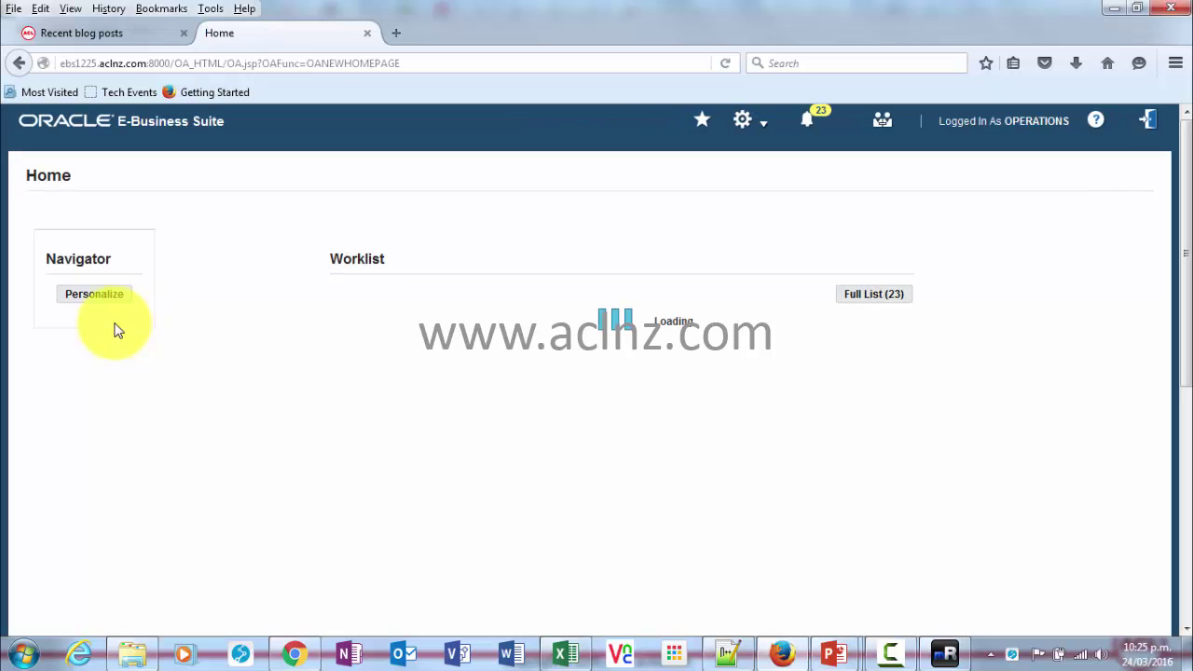
# - Launch the Payables Invoices form from the Favorites list
pyautogui.click(703, 127)
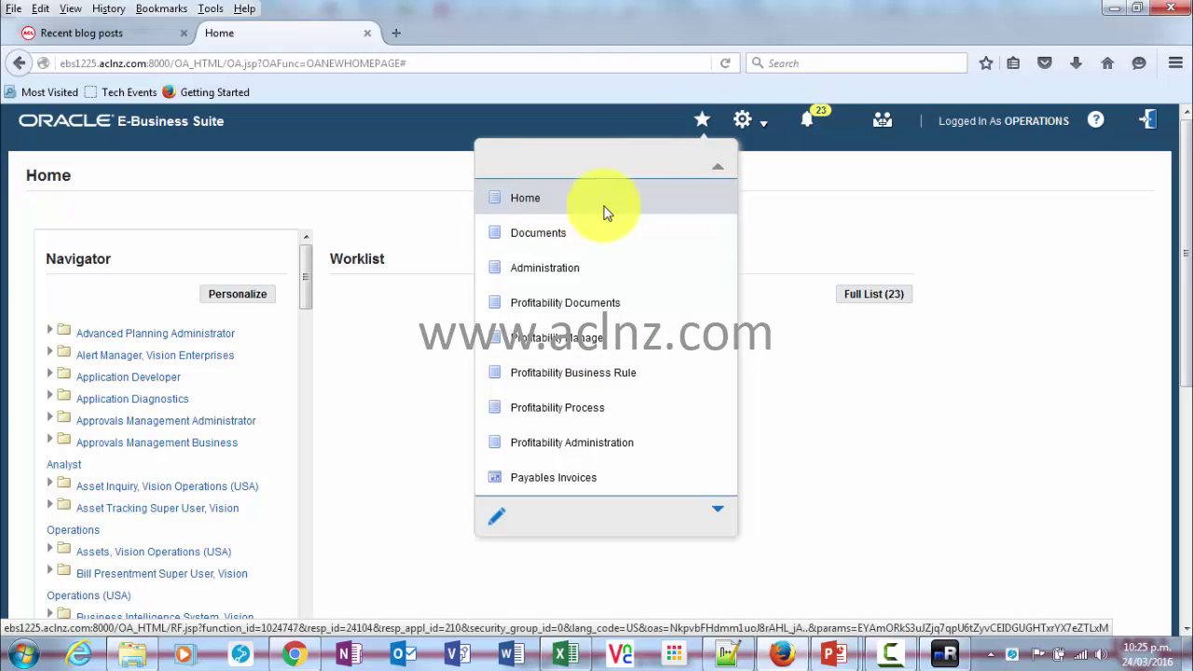
pyautogui.scroll(-2, 618, 268)
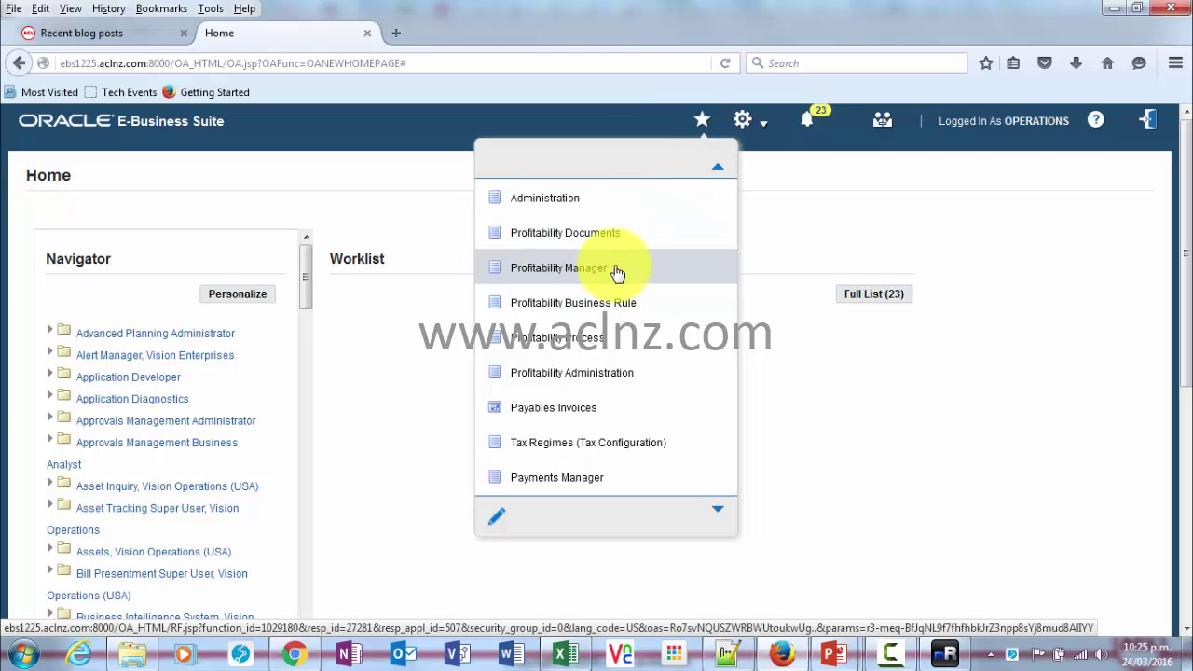
pyautogui.click(552, 408)
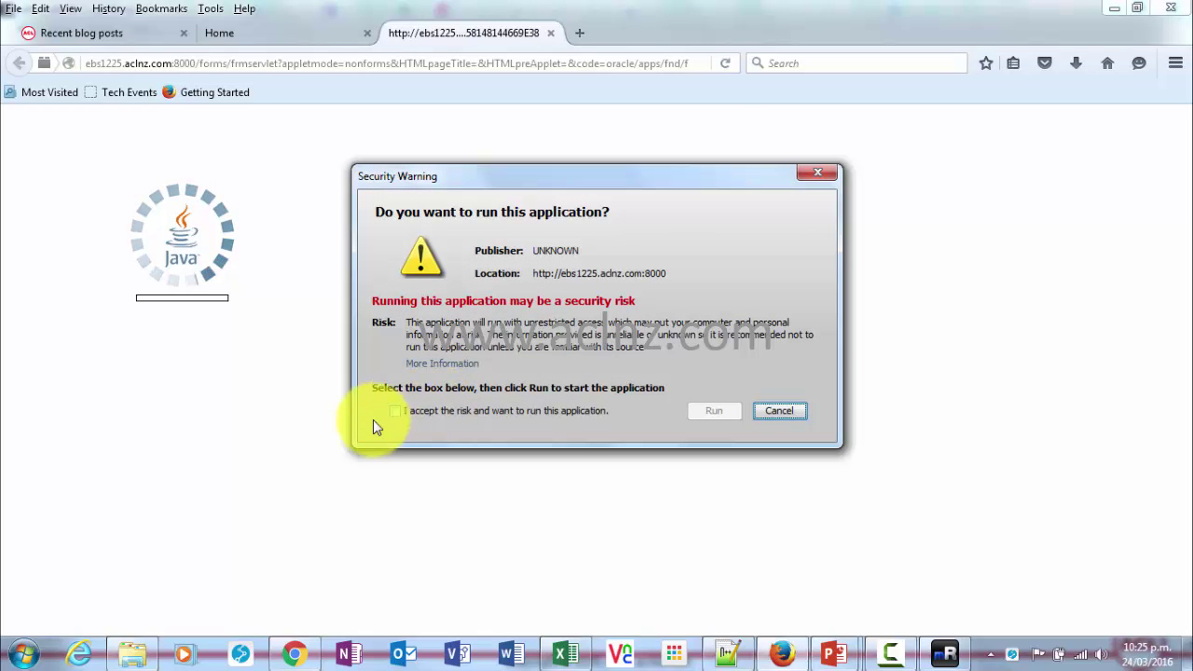
# - Accept and run both Java security warnings, then choose Help > About Oracle Applications
pyautogui.click(396, 411)
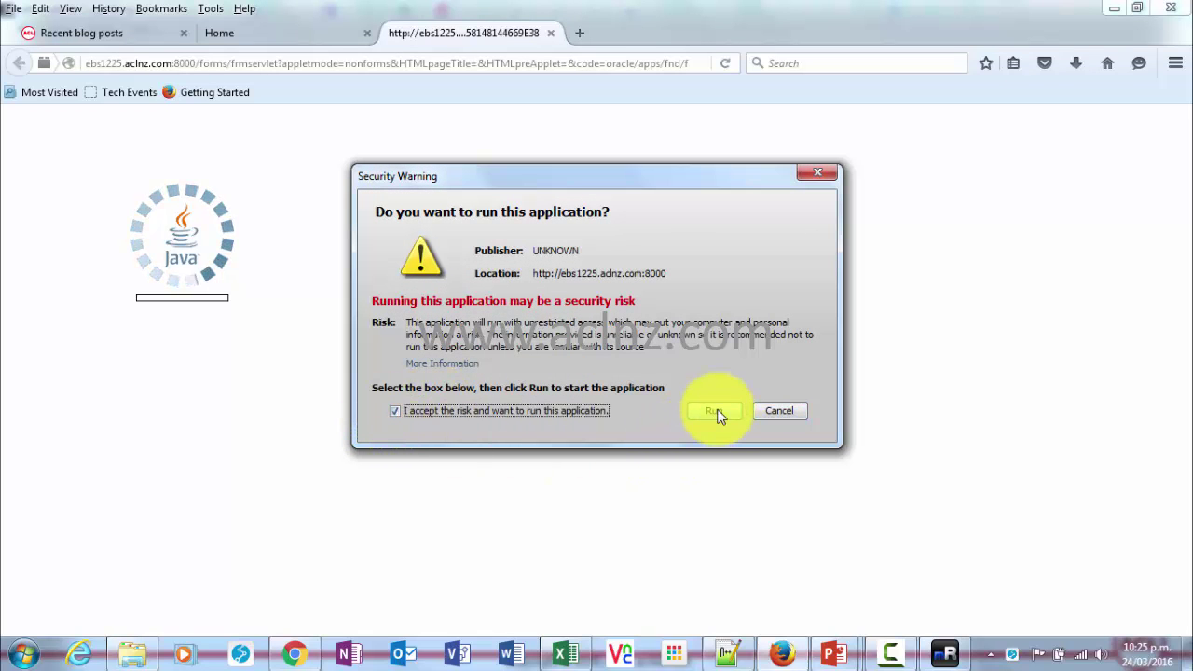
pyautogui.click(716, 412)
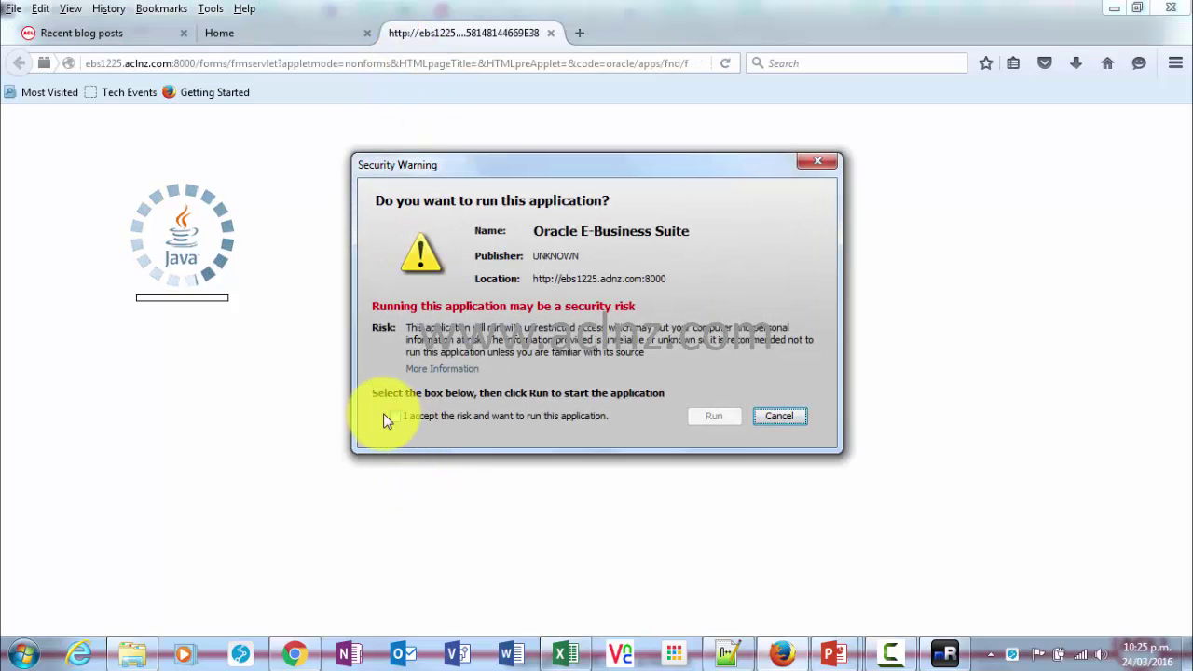
pyautogui.click(397, 416)
pyautogui.click(713, 416)
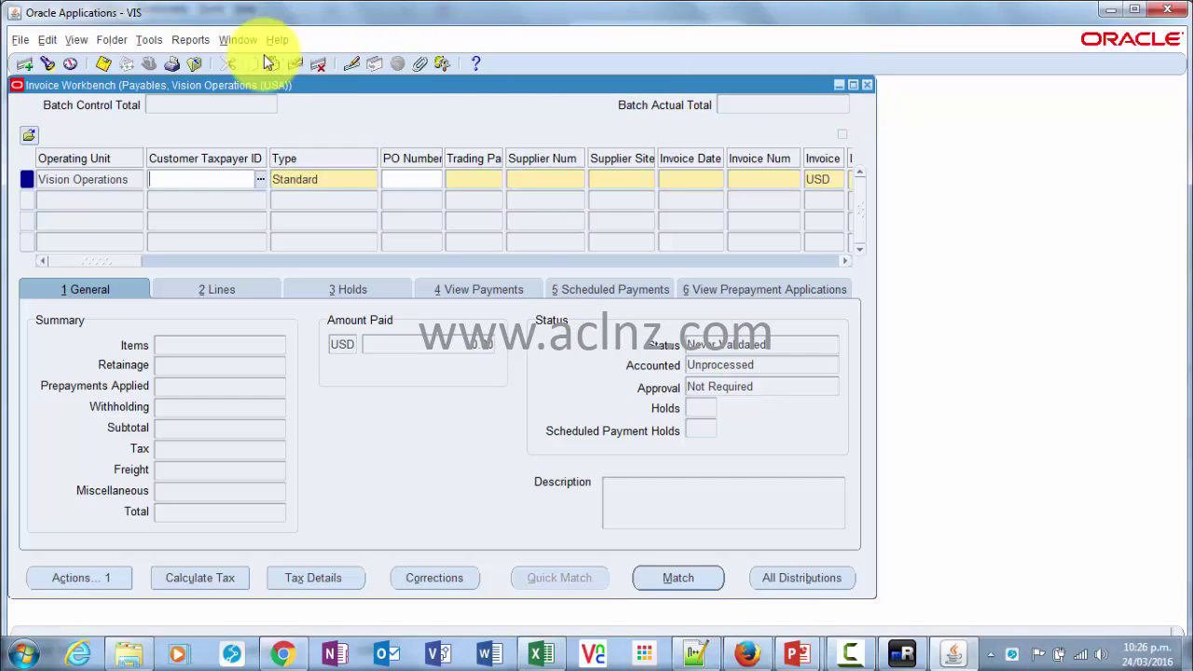
pyautogui.click(275, 40)
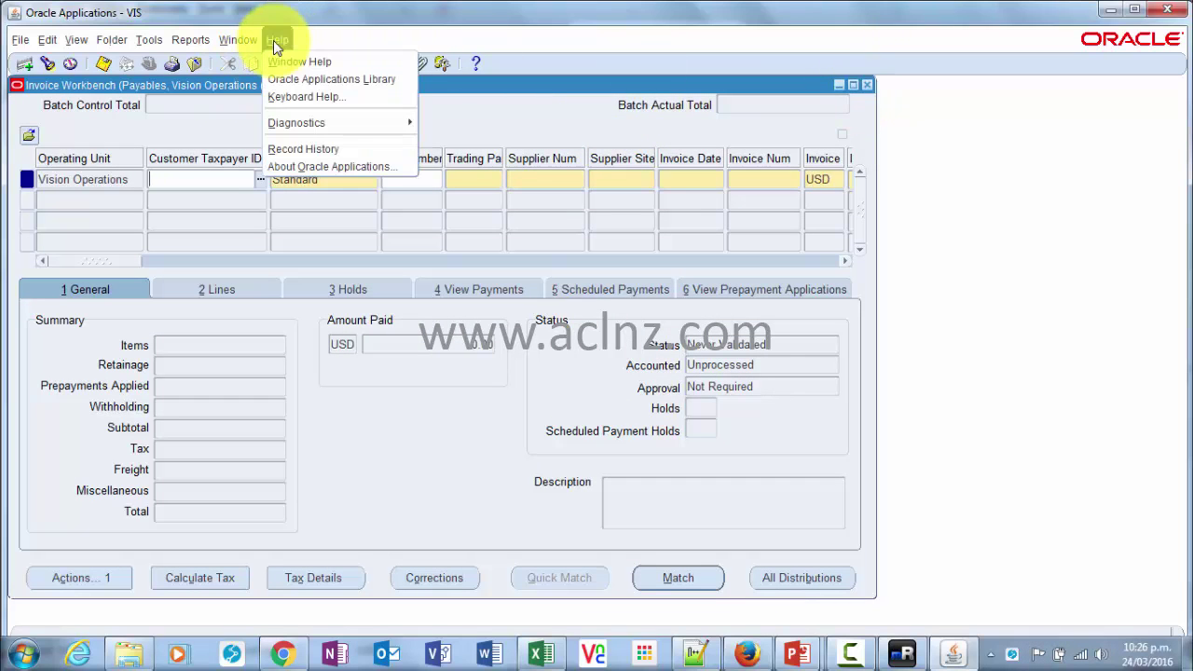
pyautogui.click(302, 166)
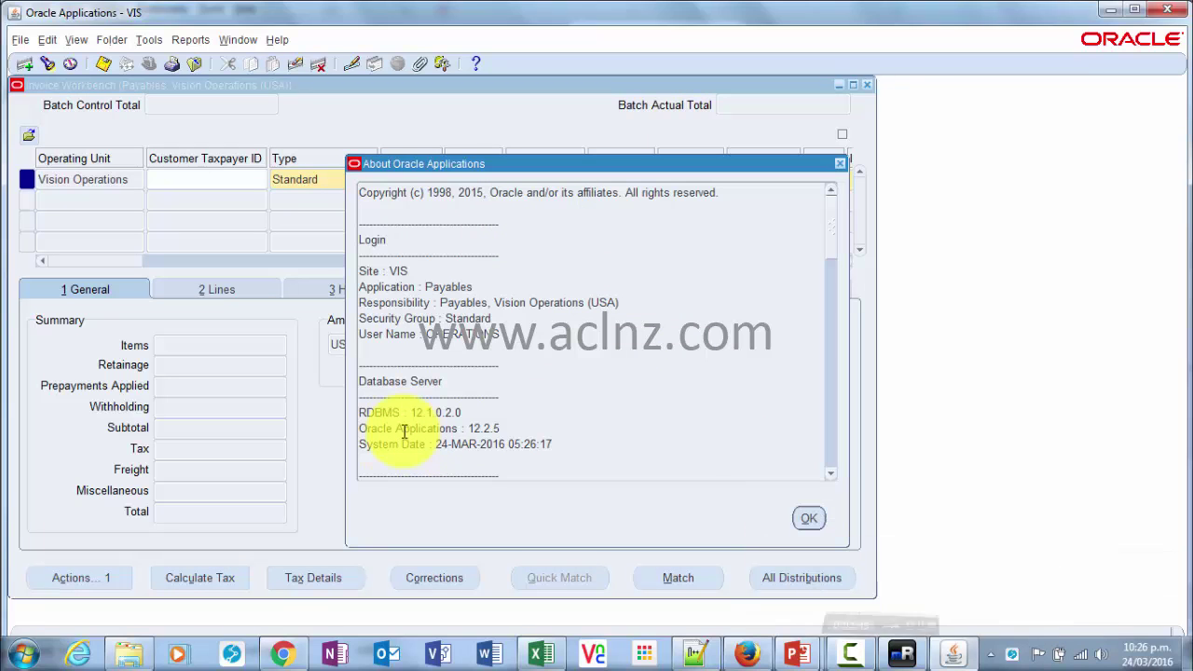
# - Highlight the Oracle Applications 12.2.5 and RDBMS 12.1.0.2.0 version lines
pyautogui.moveTo(363, 429); pyautogui.dragTo(509, 426)
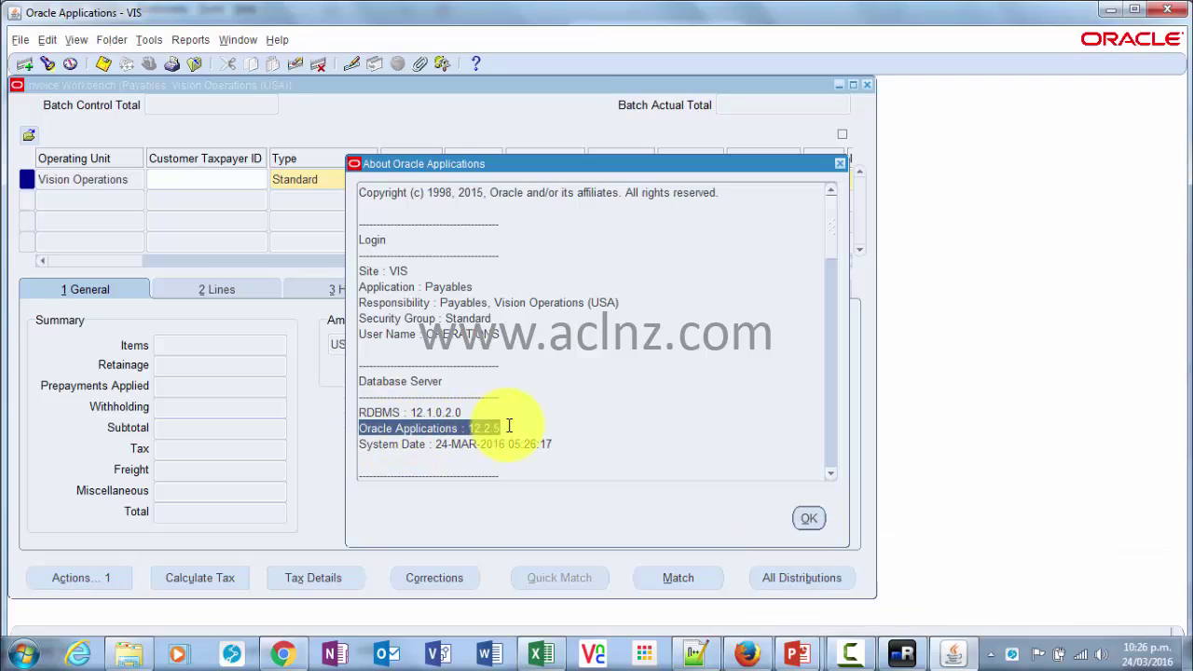
pyautogui.moveTo(361, 412); pyautogui.dragTo(466, 412)
pyautogui.click(465, 412)
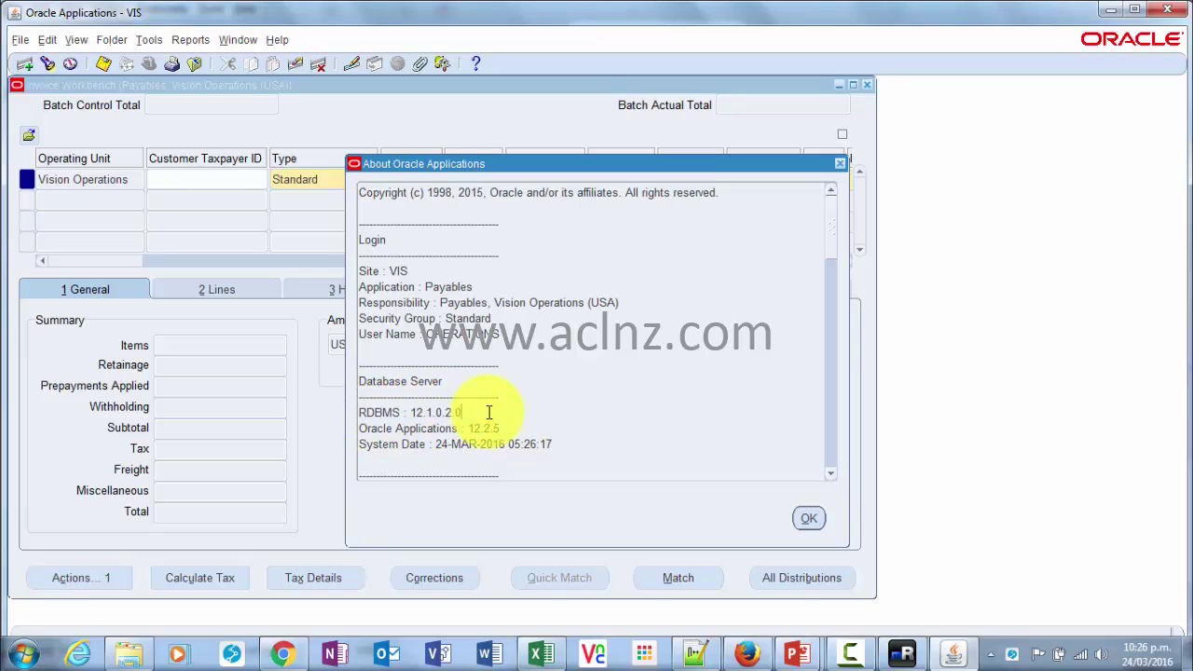
# - Scroll through the form name, Forms Server and current form details, then close the About window
pyautogui.click(834, 474)
pyautogui.click(834, 475)
pyautogui.click(833, 475)
pyautogui.click(833, 475)
pyautogui.click(833, 475)
pyautogui.click(833, 475)
pyautogui.click(833, 475)
pyautogui.click(833, 476)
pyautogui.click(833, 475)
pyautogui.click(833, 475)
pyautogui.click(833, 476)
pyautogui.click(833, 476)
pyautogui.click(833, 475)
pyautogui.click(834, 475)
pyautogui.click(833, 476)
pyautogui.click(833, 475)
pyautogui.click(833, 475)
pyautogui.click(833, 475)
pyautogui.click(833, 475)
pyautogui.click(833, 475)
pyautogui.click(833, 476)
pyautogui.click(833, 475)
pyautogui.click(833, 475)
pyautogui.click(833, 475)
pyautogui.click(833, 475)
pyautogui.click(833, 475)
pyautogui.click(833, 475)
pyautogui.click(834, 475)
pyautogui.click(833, 475)
pyautogui.click(833, 475)
pyautogui.click(833, 475)
pyautogui.moveTo(830, 367); pyautogui.dragTo(833, 233)
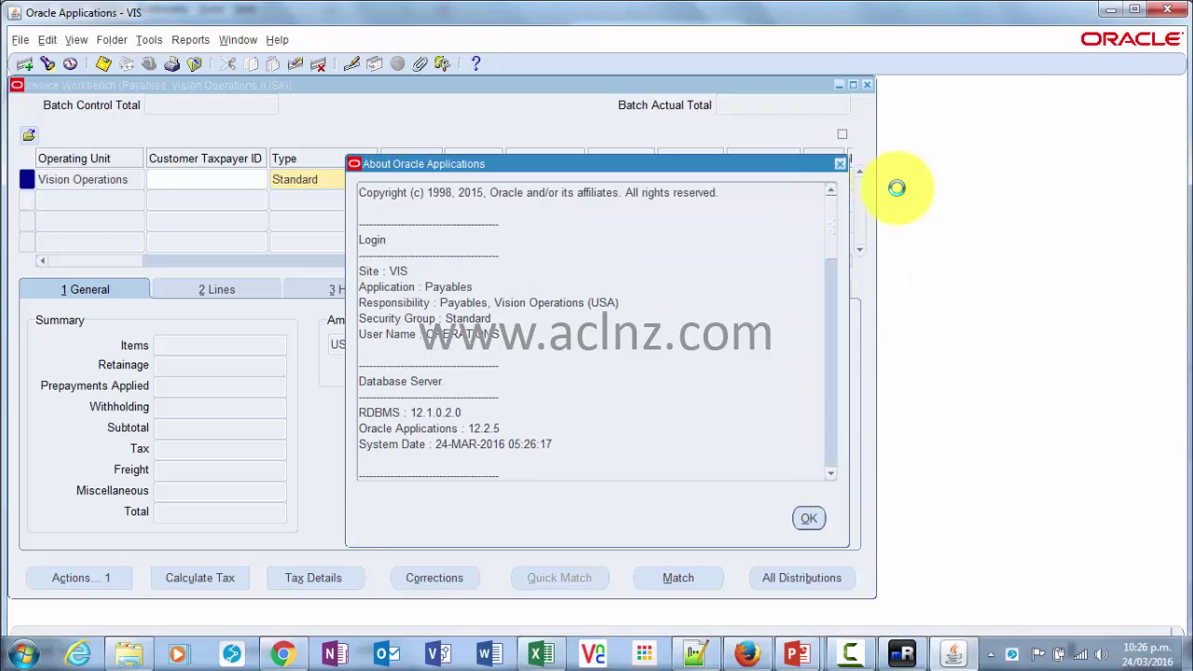
pyautogui.click(841, 166)
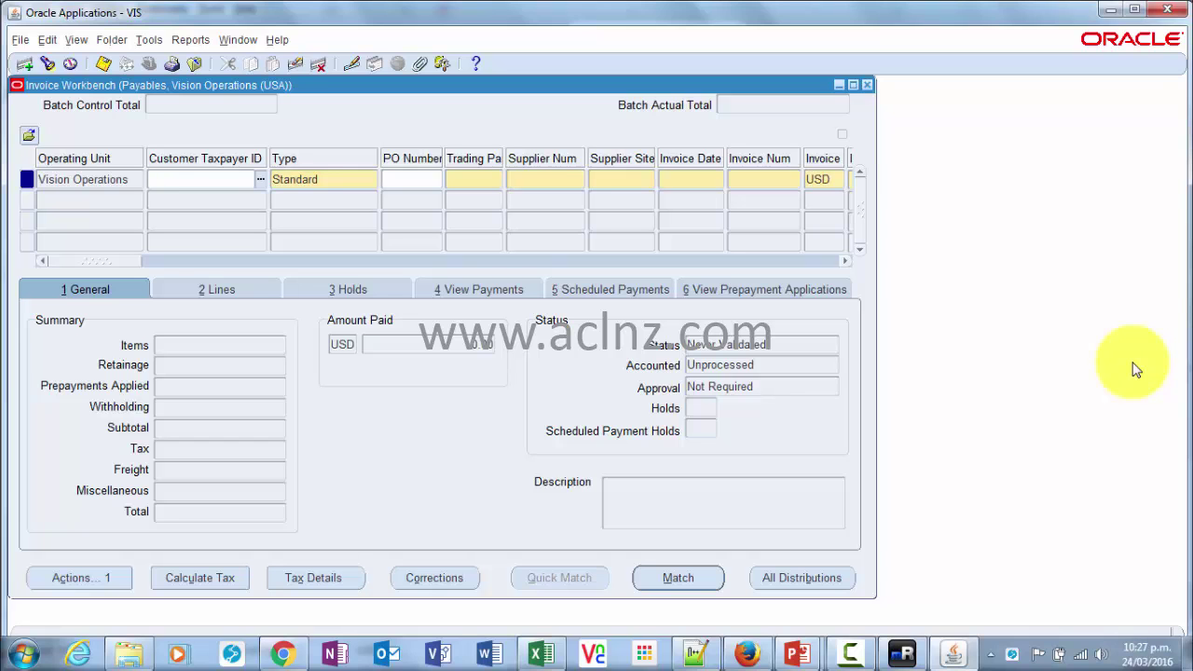
# - Resume the slide show and advance to the slide outlining Steps 1–3 for upgrading R12.2.0 to 12.2.5
pyautogui.moveTo(796, 653)
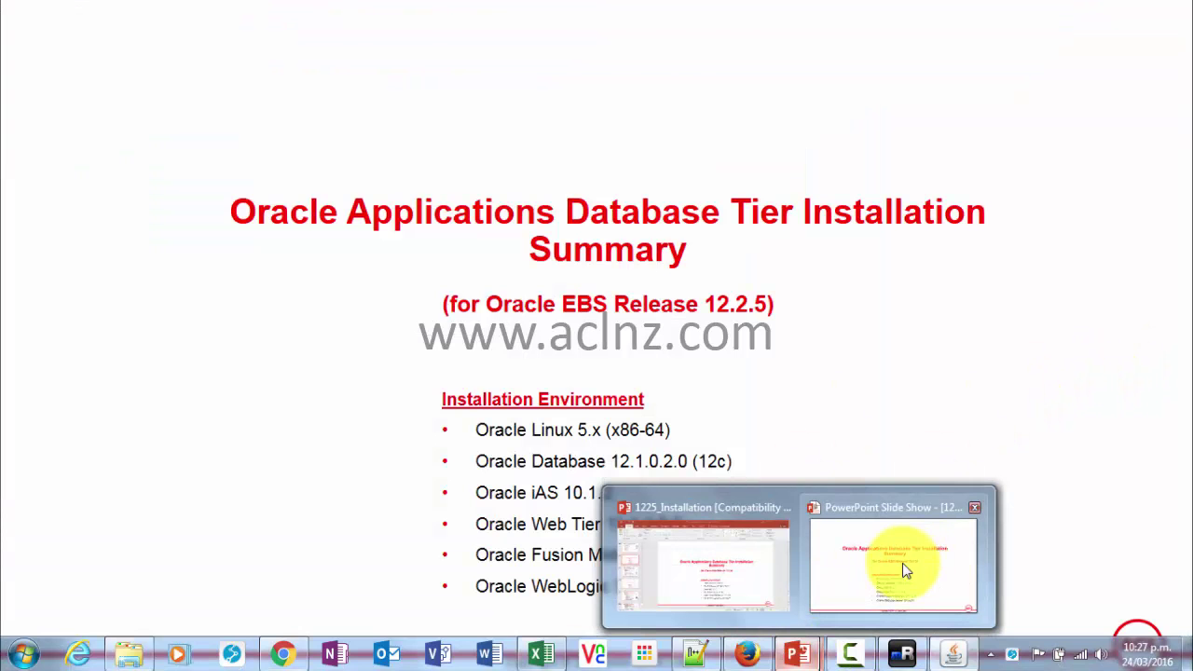
pyautogui.click(904, 571)
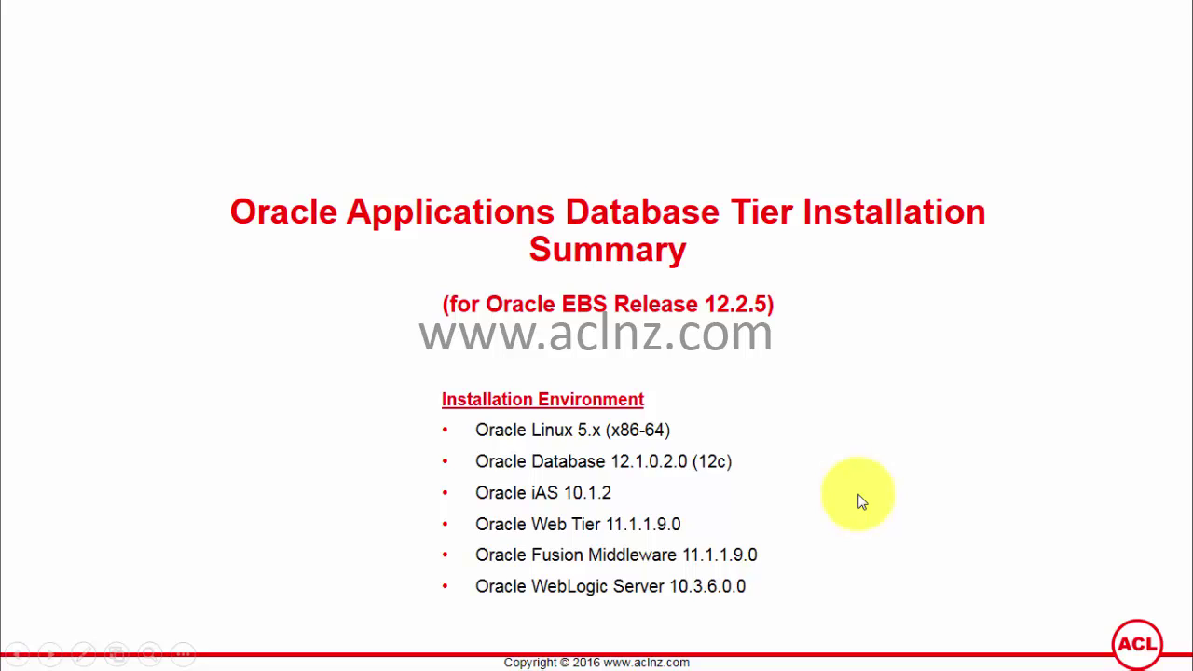
pyautogui.click(859, 501)
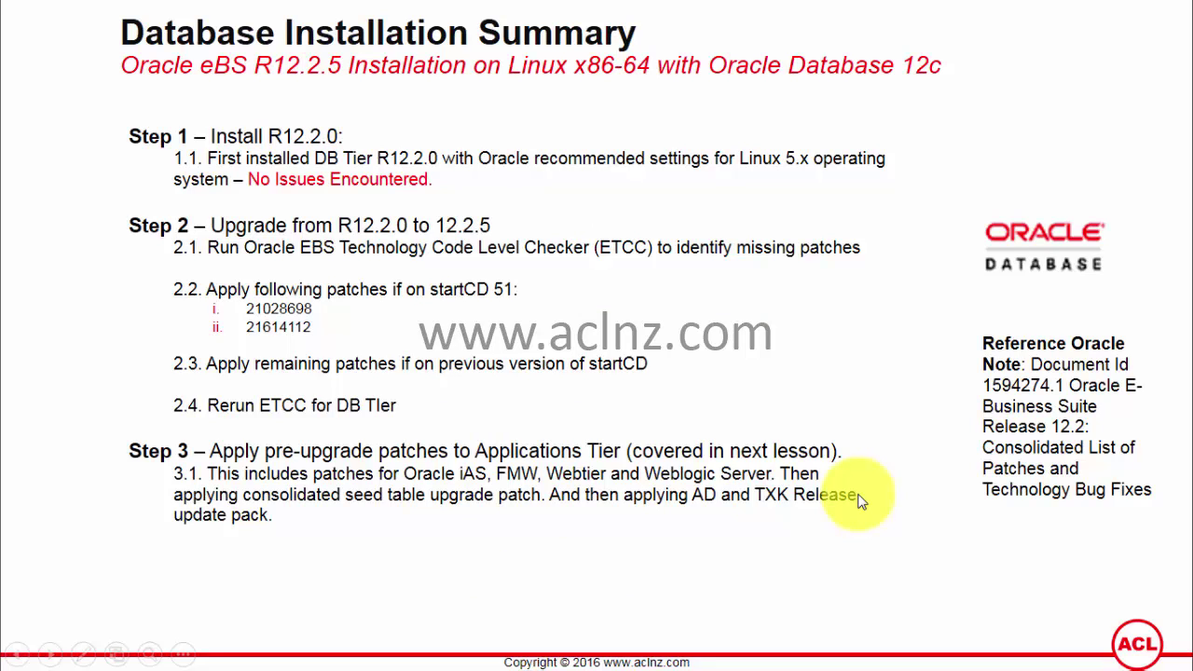